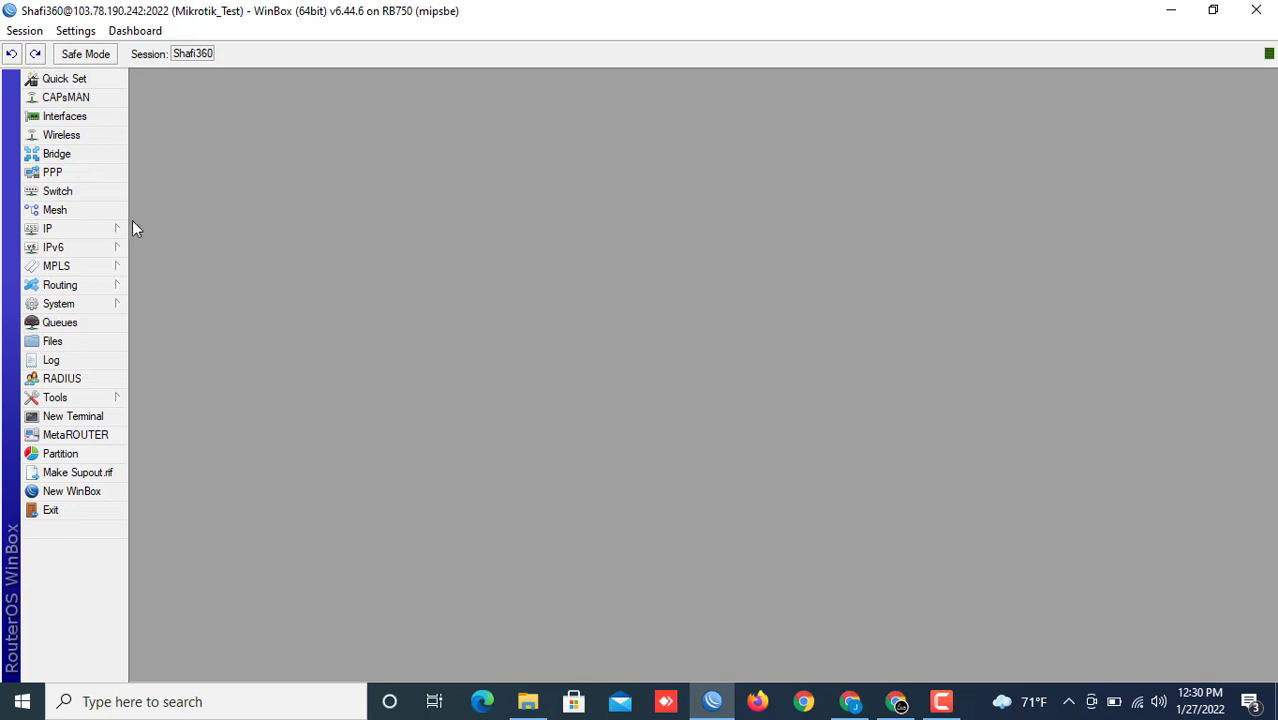
# Start a new firewall filter rule in the forward chain matching protocol 6 (tcp) with destination port 53
pyautogui.click(48, 232)
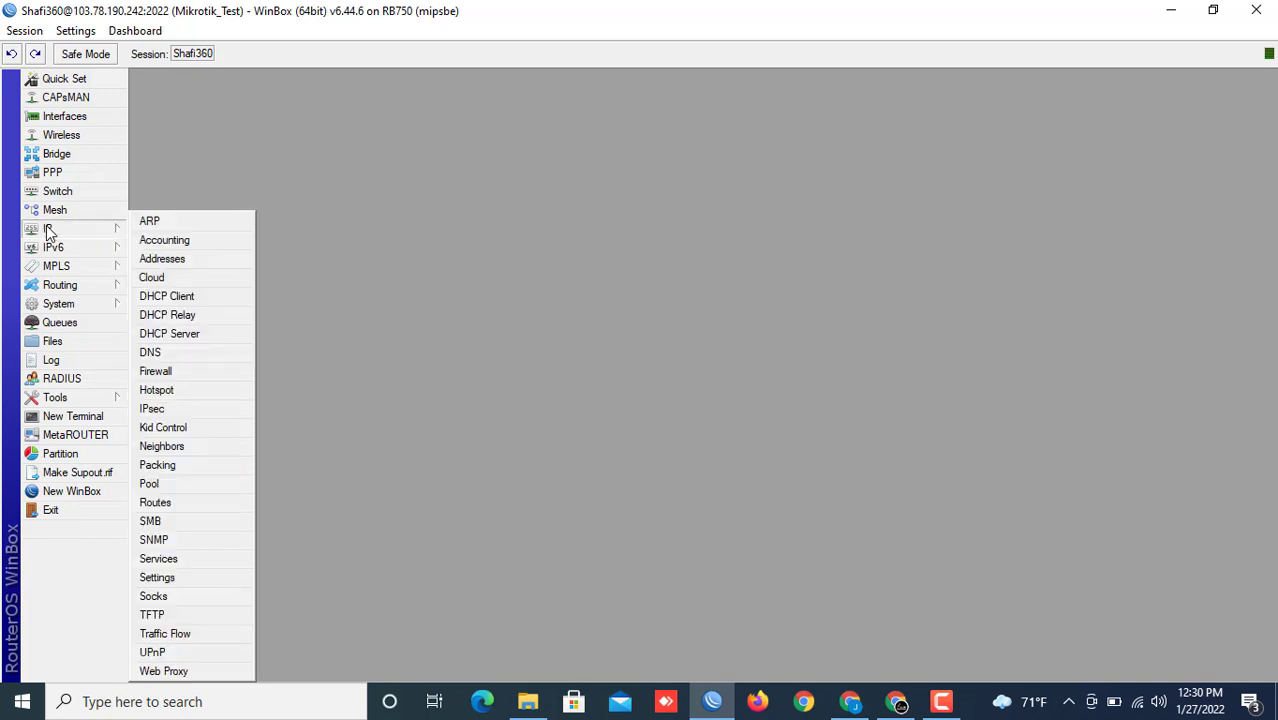
pyautogui.click(158, 373)
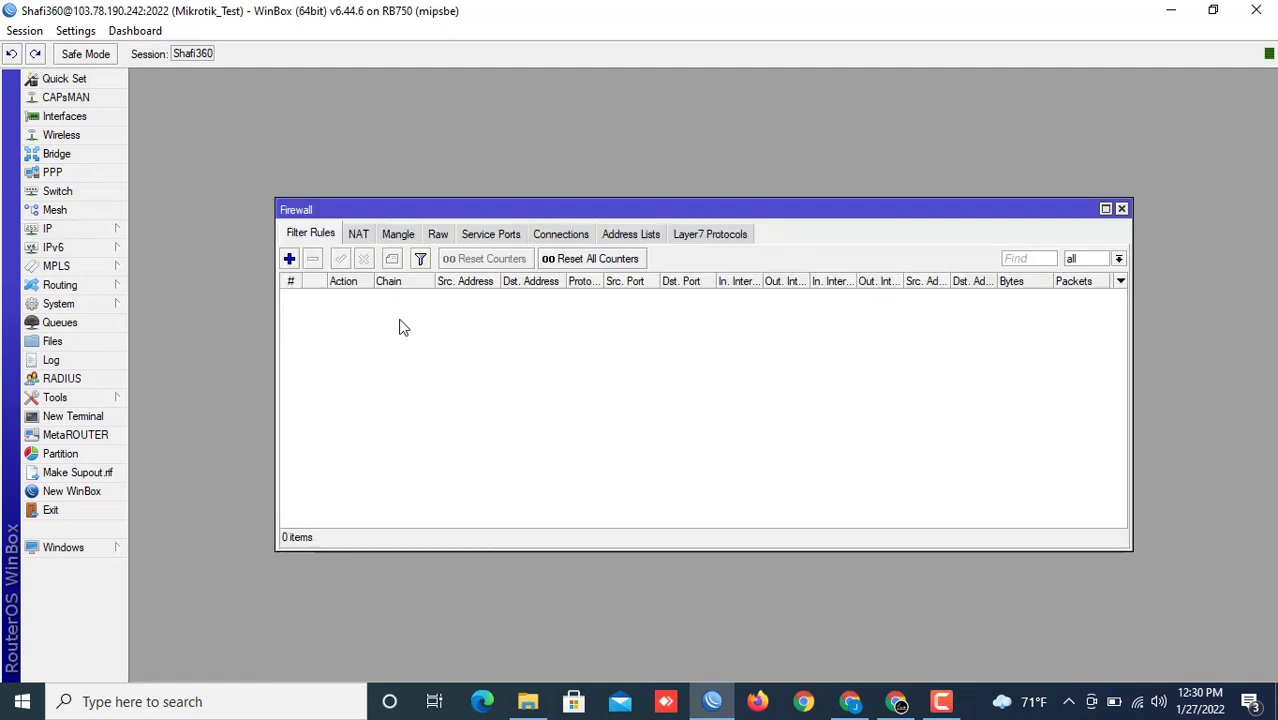
pyautogui.click(289, 259)
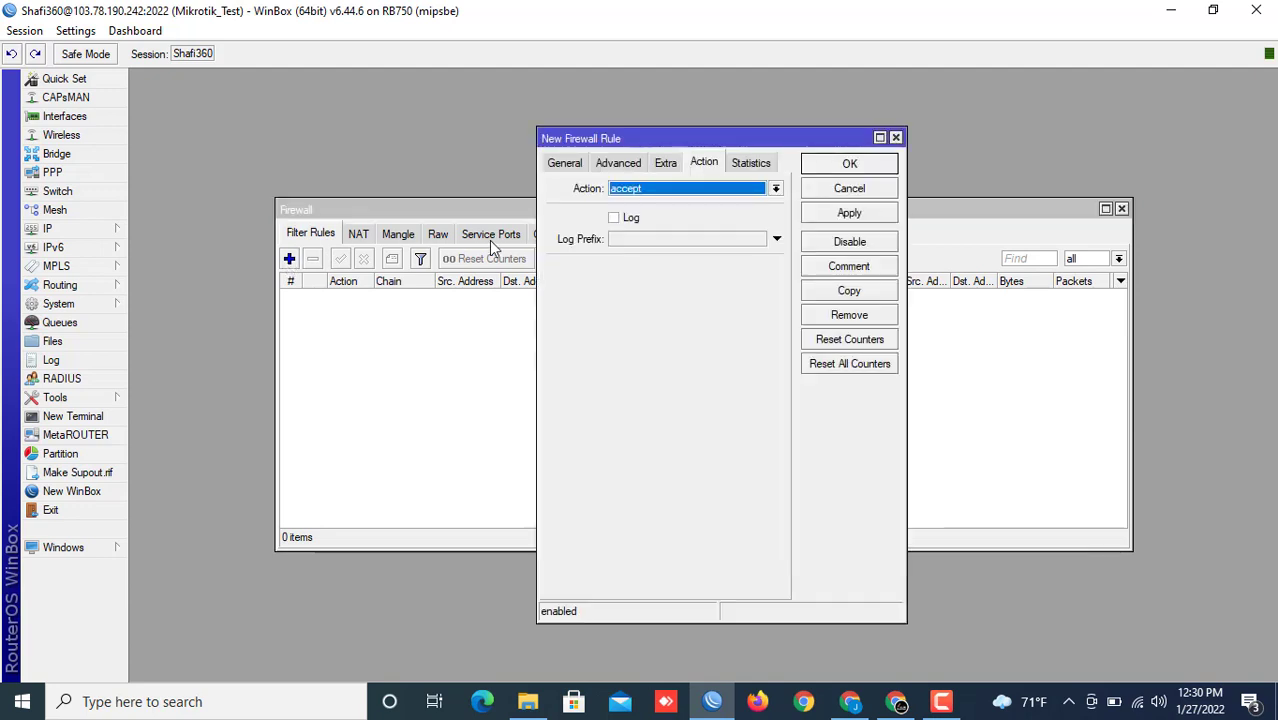
pyautogui.click(563, 164)
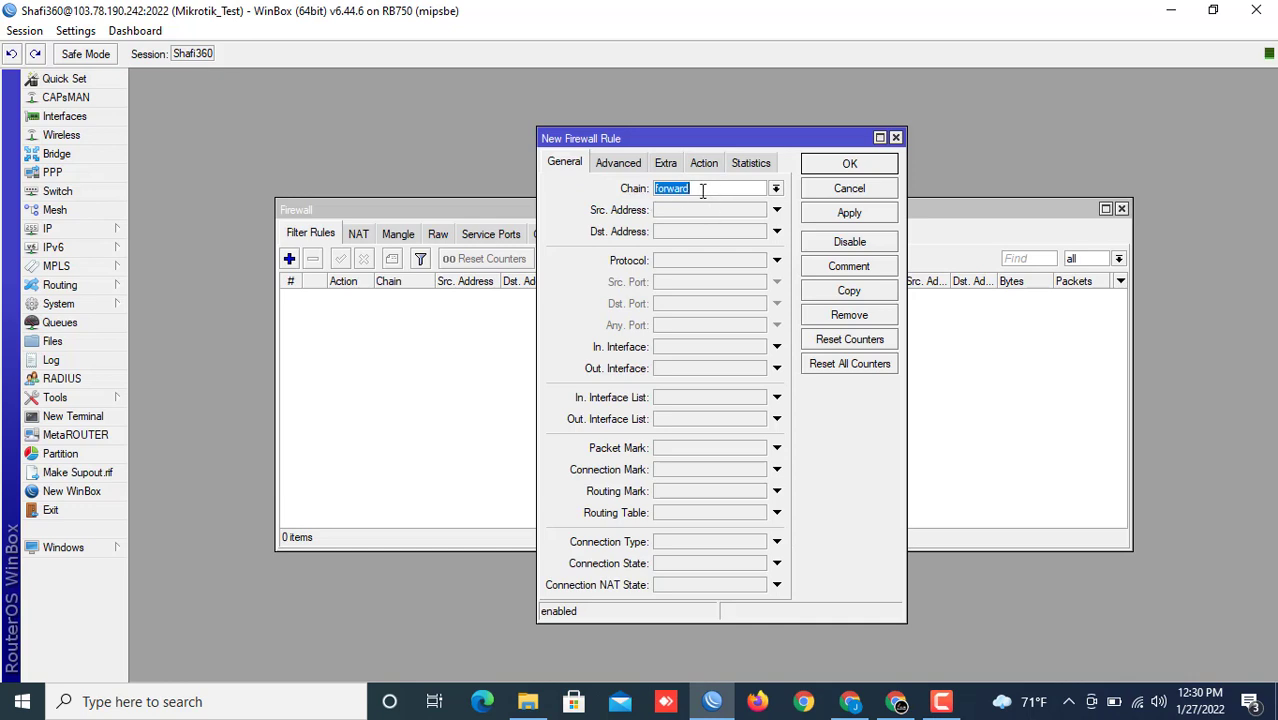
pyautogui.click(655, 261)
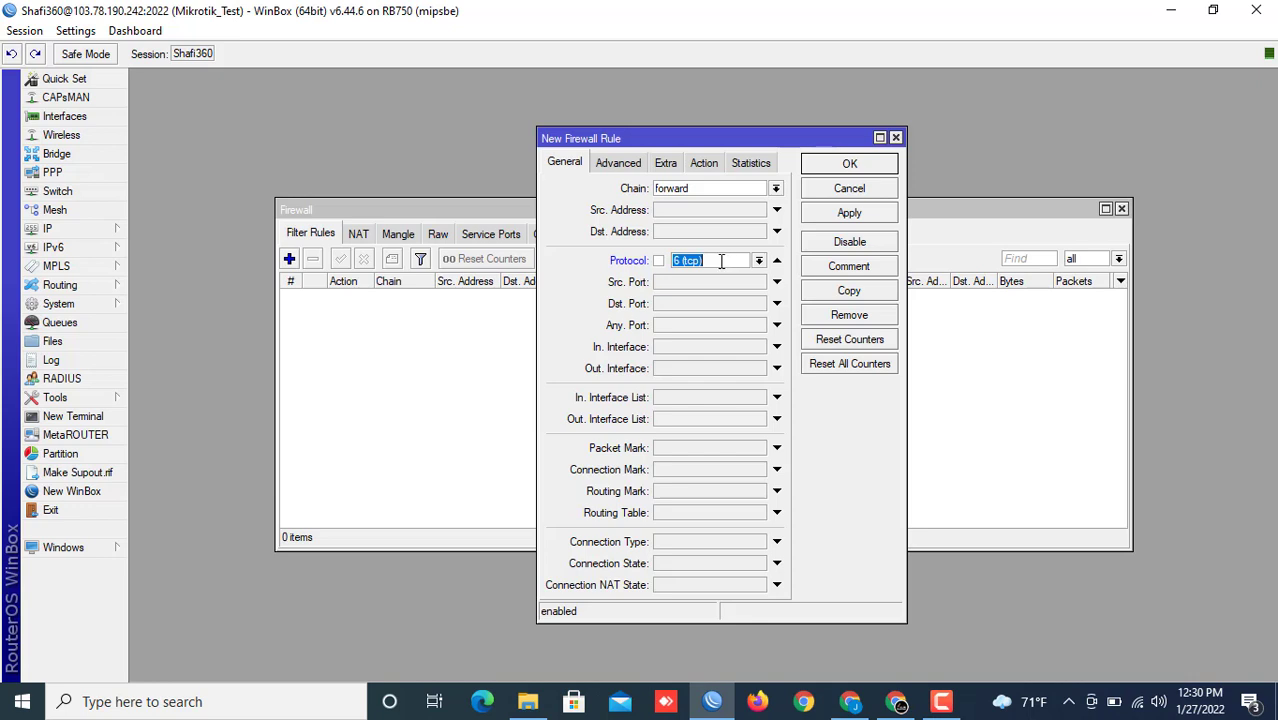
pyautogui.click(670, 306)
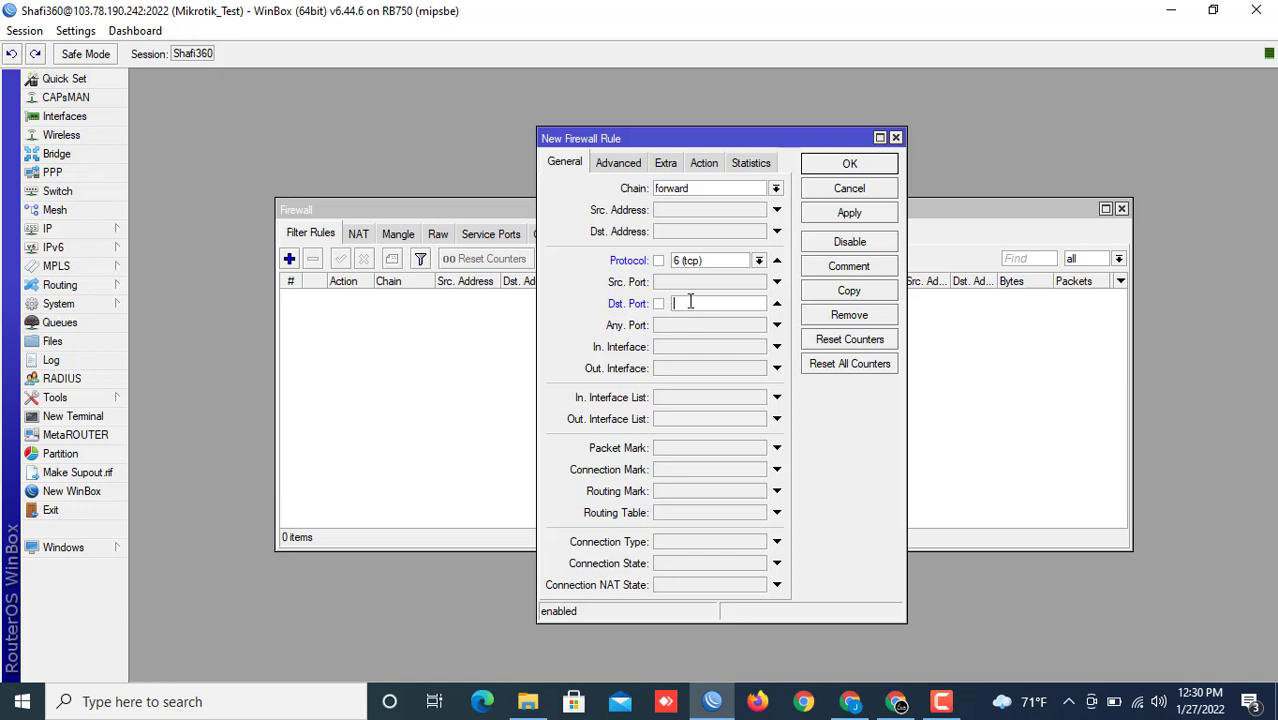
pyautogui.write('53')
# Set the new TCP port 53 rule's action to fasttrack connection
pyautogui.click(705, 163)
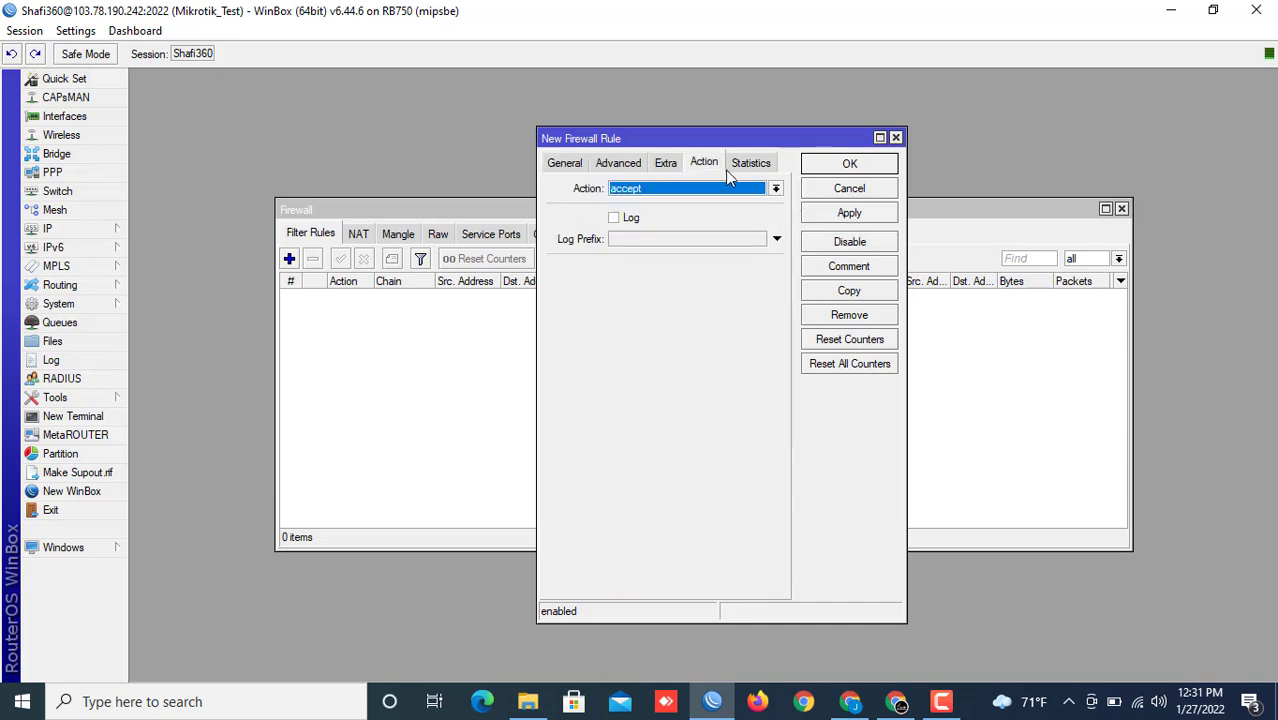
pyautogui.click(776, 190)
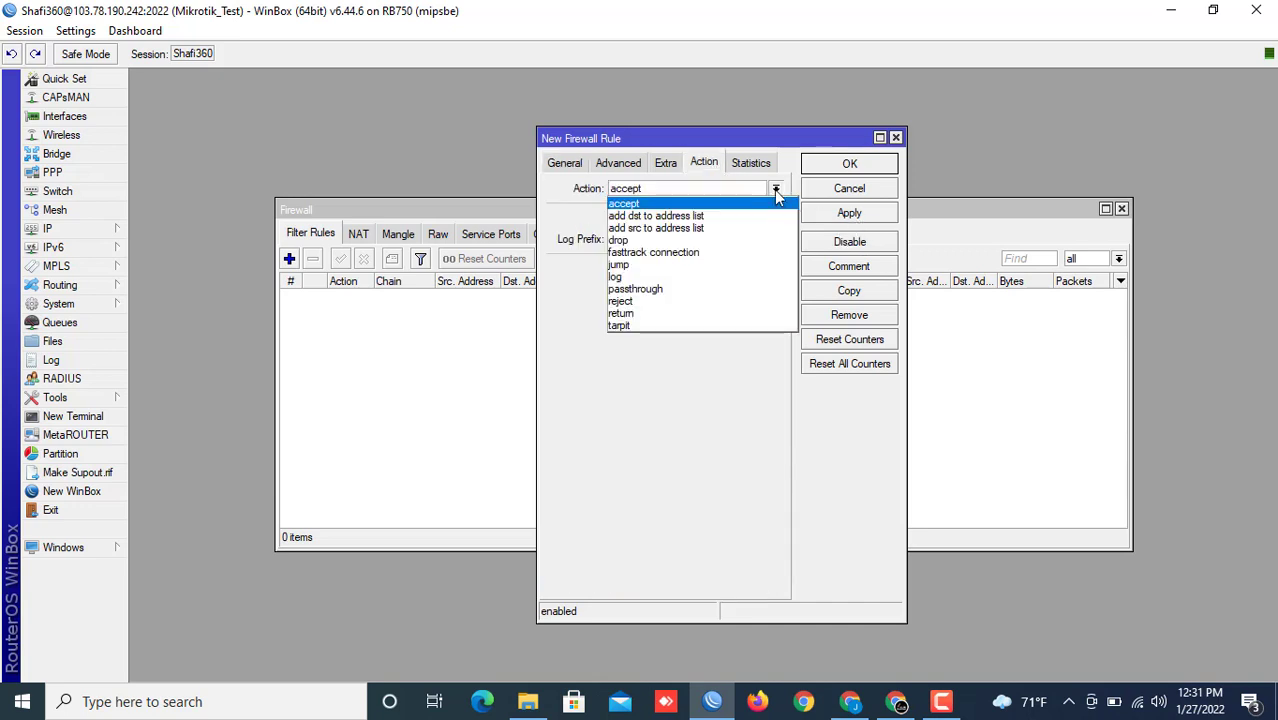
pyautogui.click(681, 253)
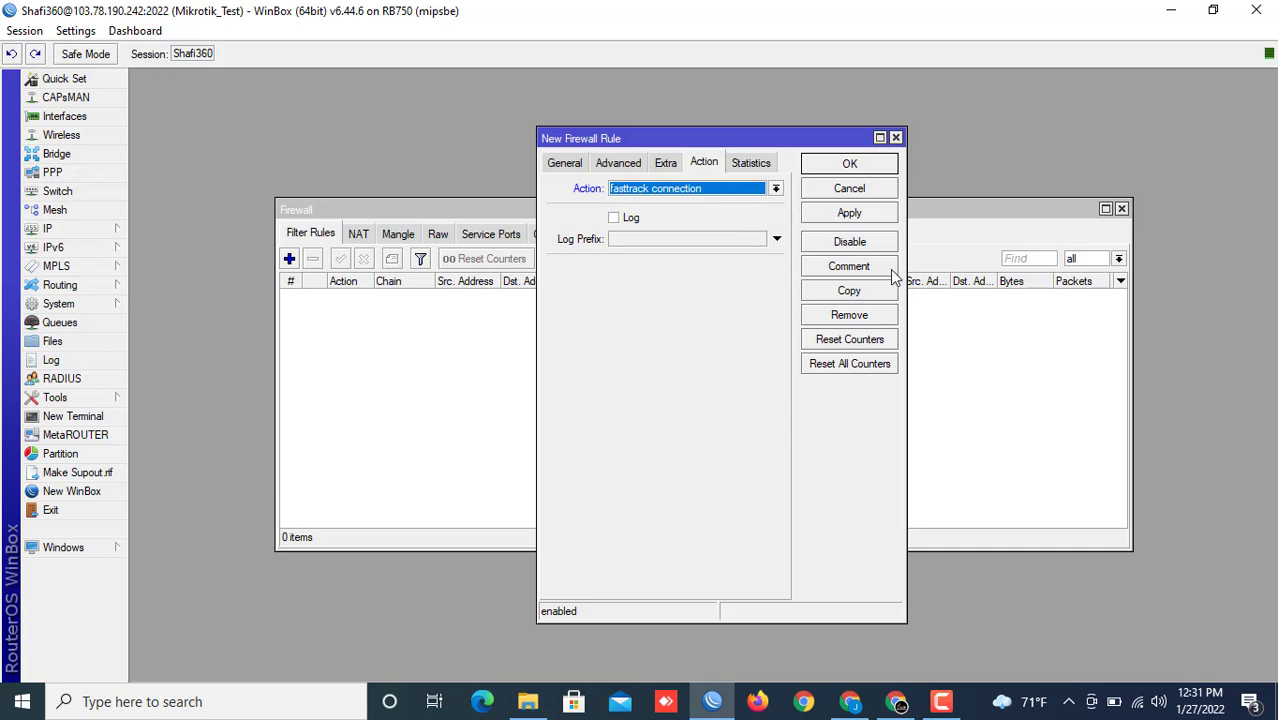
# Add the comment "Fasttrack DNS TCP" to the new firewall rule and save the rule
pyautogui.click(843, 272)
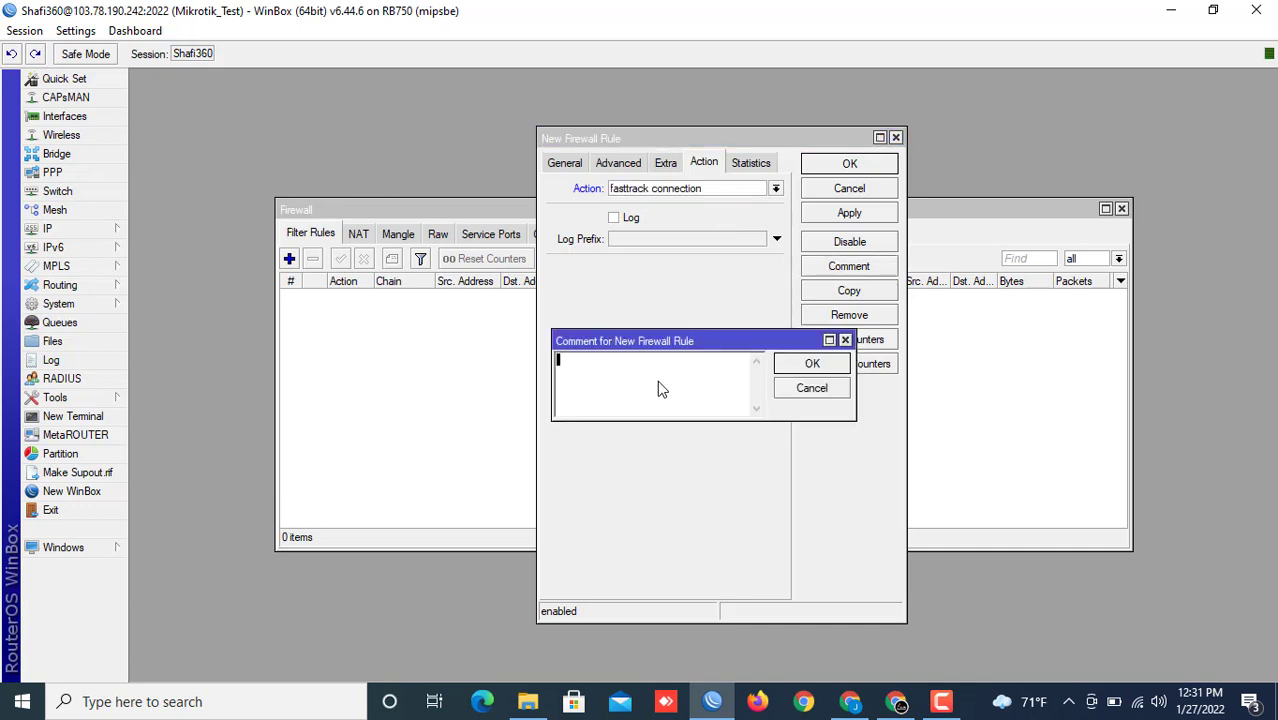
pyautogui.write('Fasttrack DNS TCP')
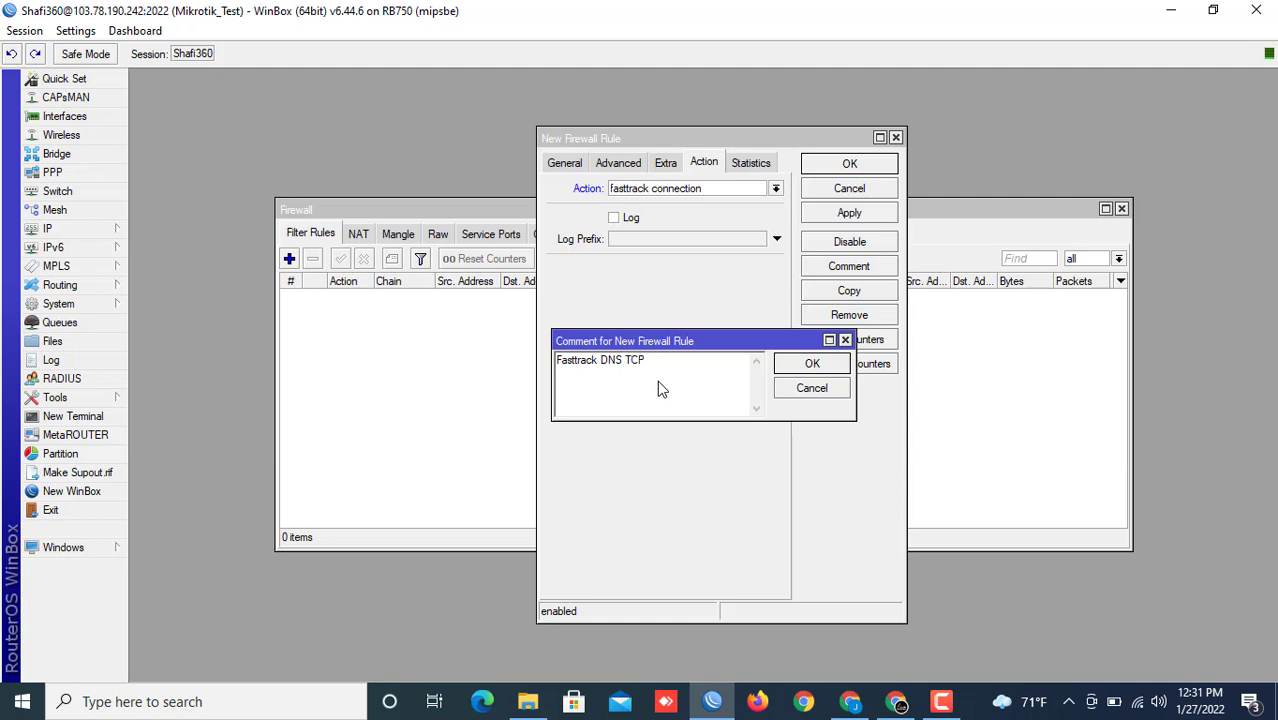
pyautogui.click(808, 363)
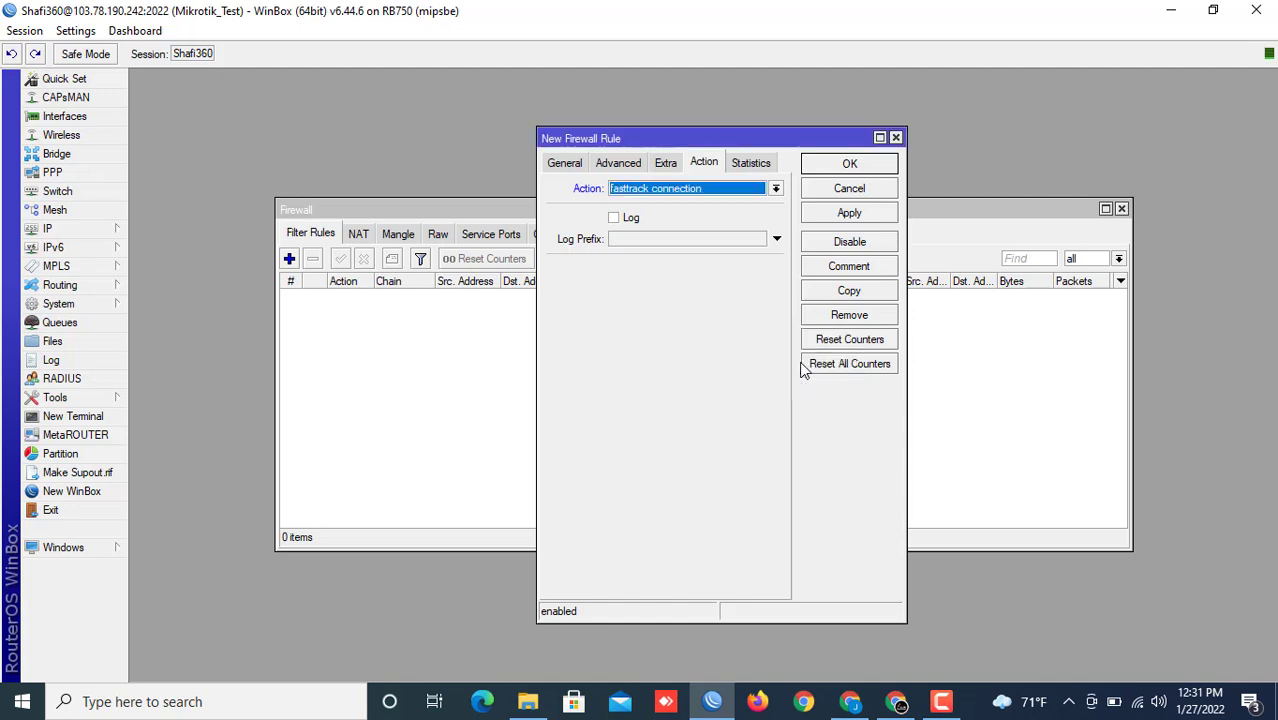
pyautogui.click(845, 214)
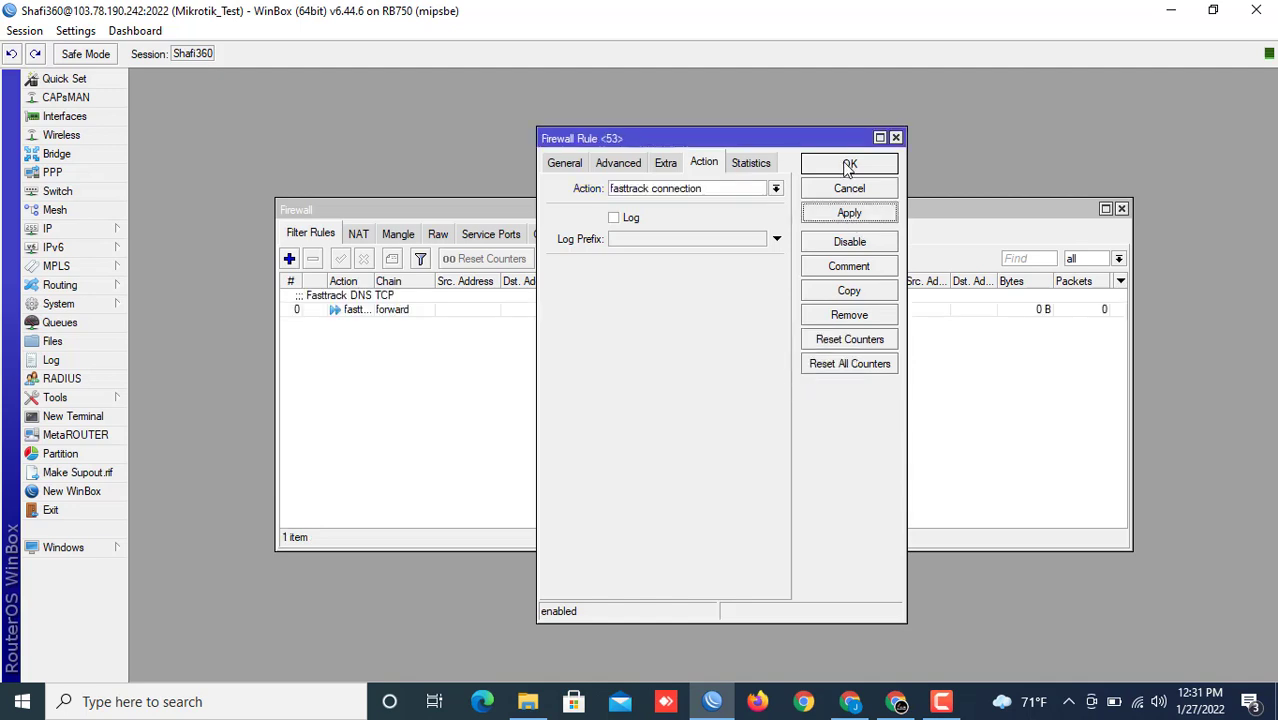
pyautogui.click(848, 165)
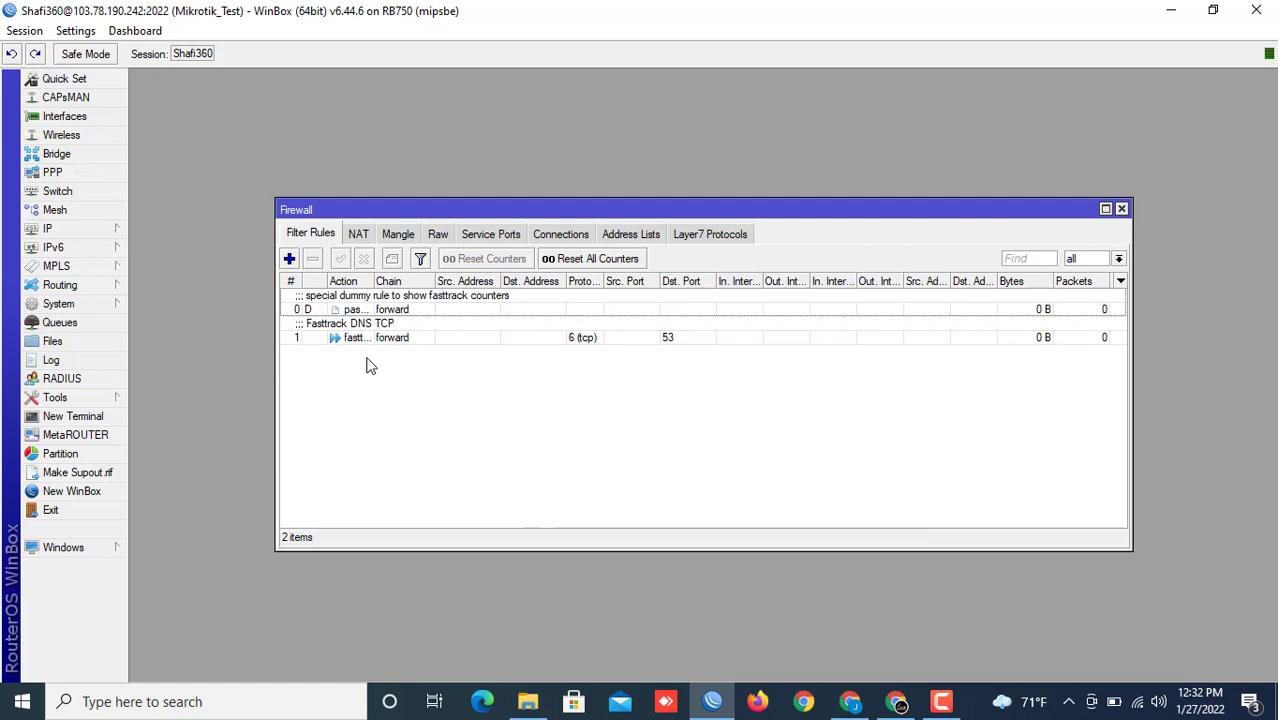
# Start a second firewall filter rule in the forward chain matching protocol udp with destination port 53
pyautogui.click(323, 314)
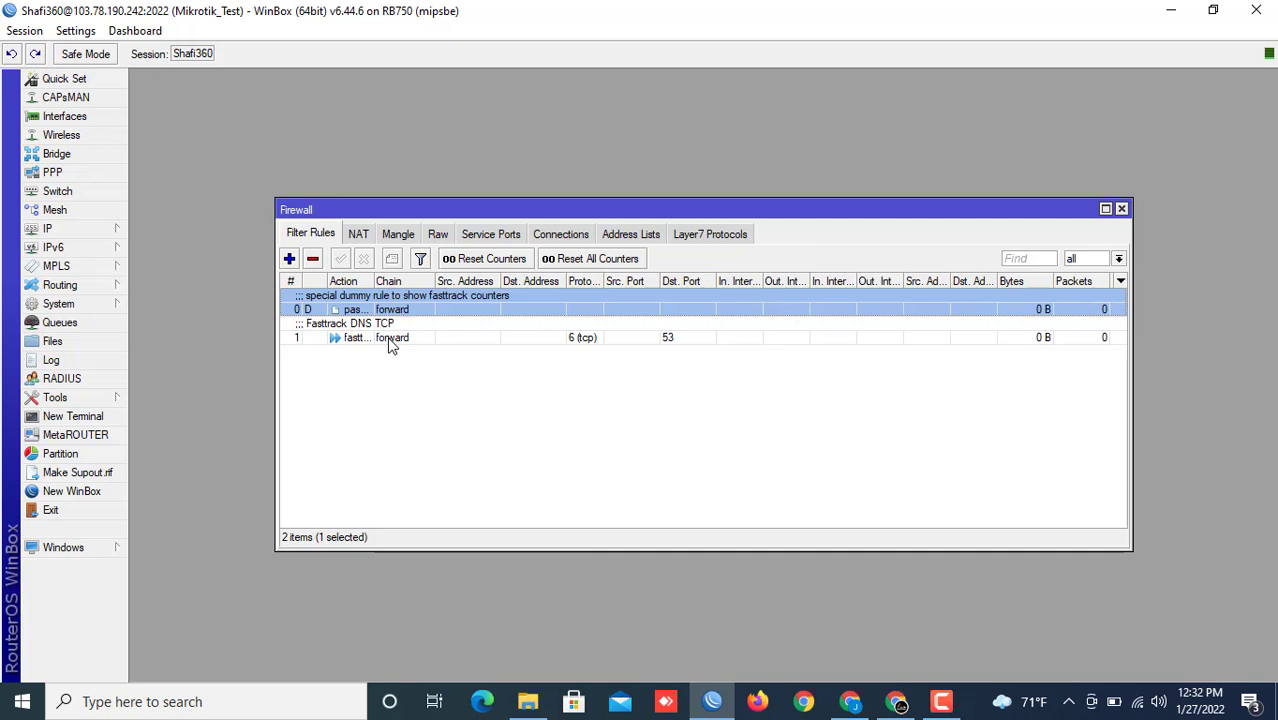
pyautogui.click(289, 259)
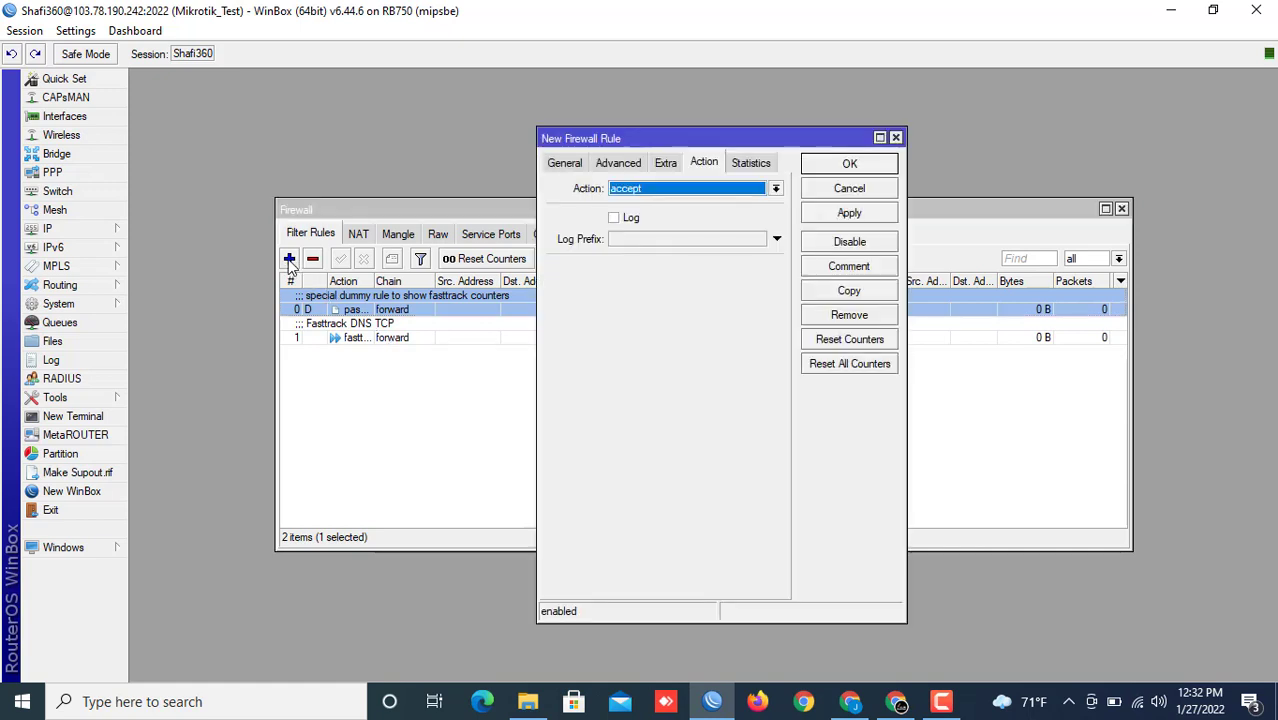
pyautogui.click(564, 164)
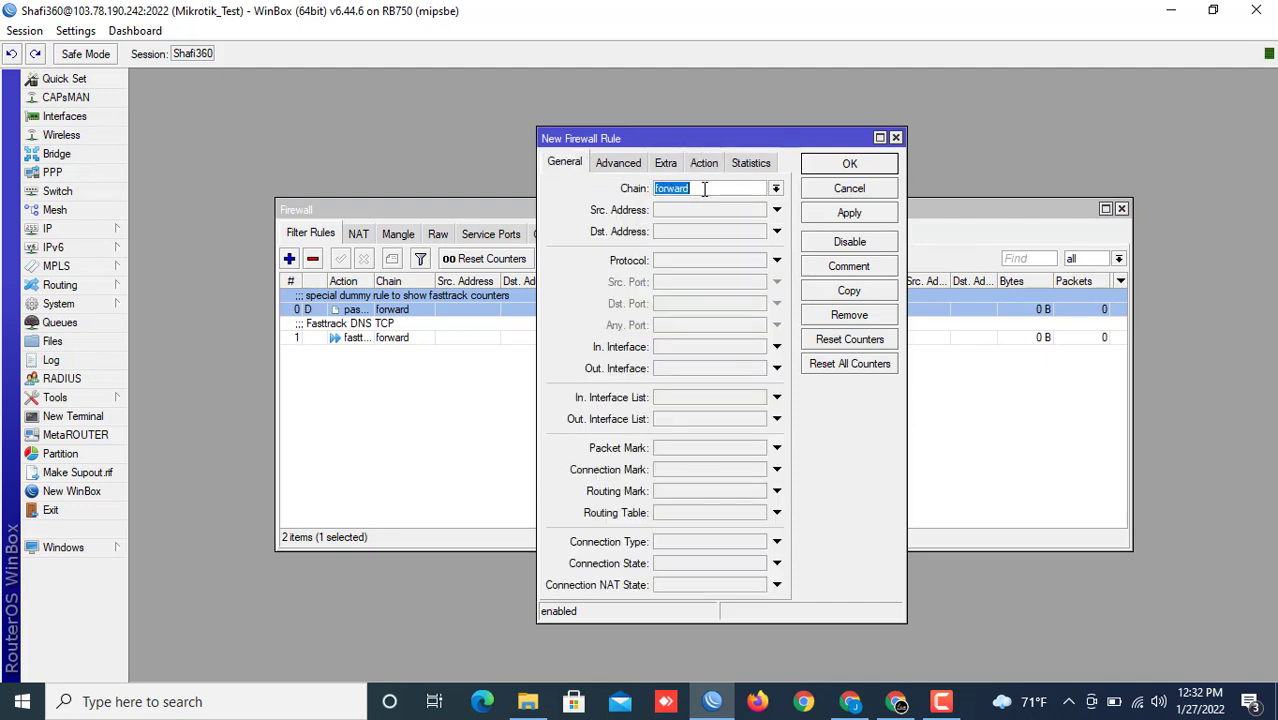
pyautogui.click(667, 260)
pyautogui.click(759, 261)
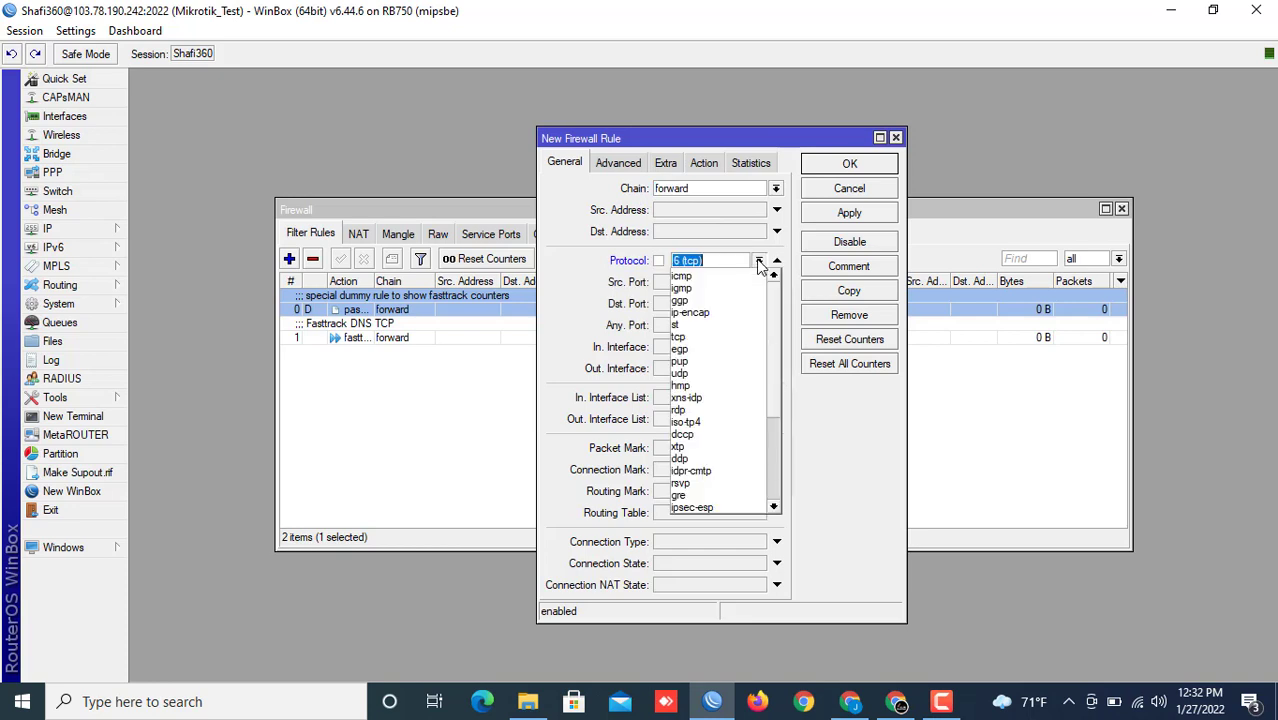
pyautogui.click(683, 374)
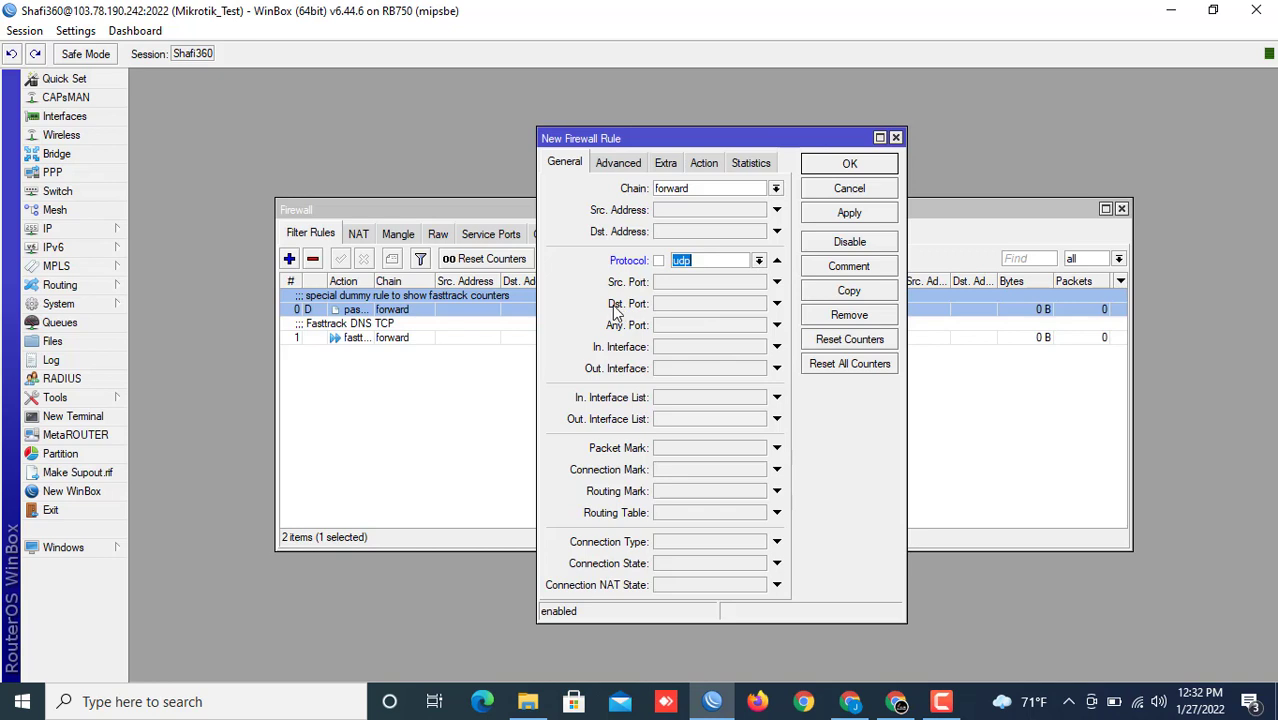
pyautogui.click(672, 311)
pyautogui.write('53')
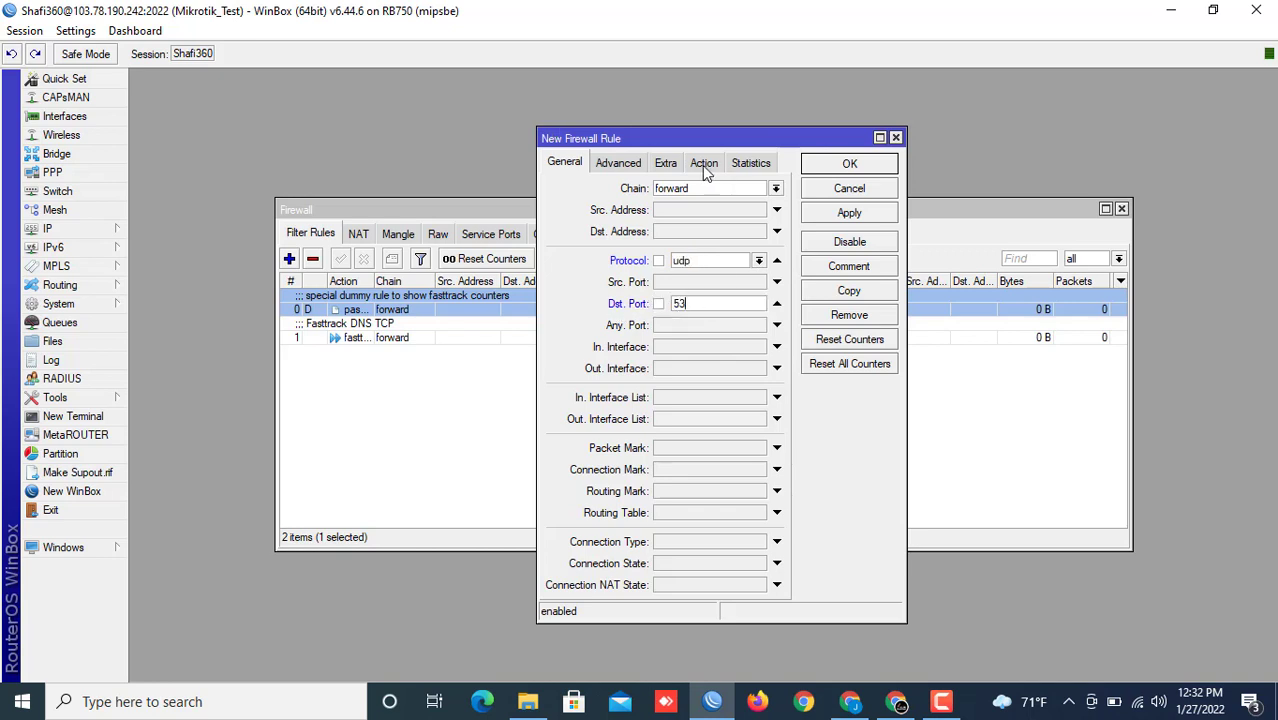
# Set the new UDP port 53 rule's action to fasttrack connection
pyautogui.click(703, 163)
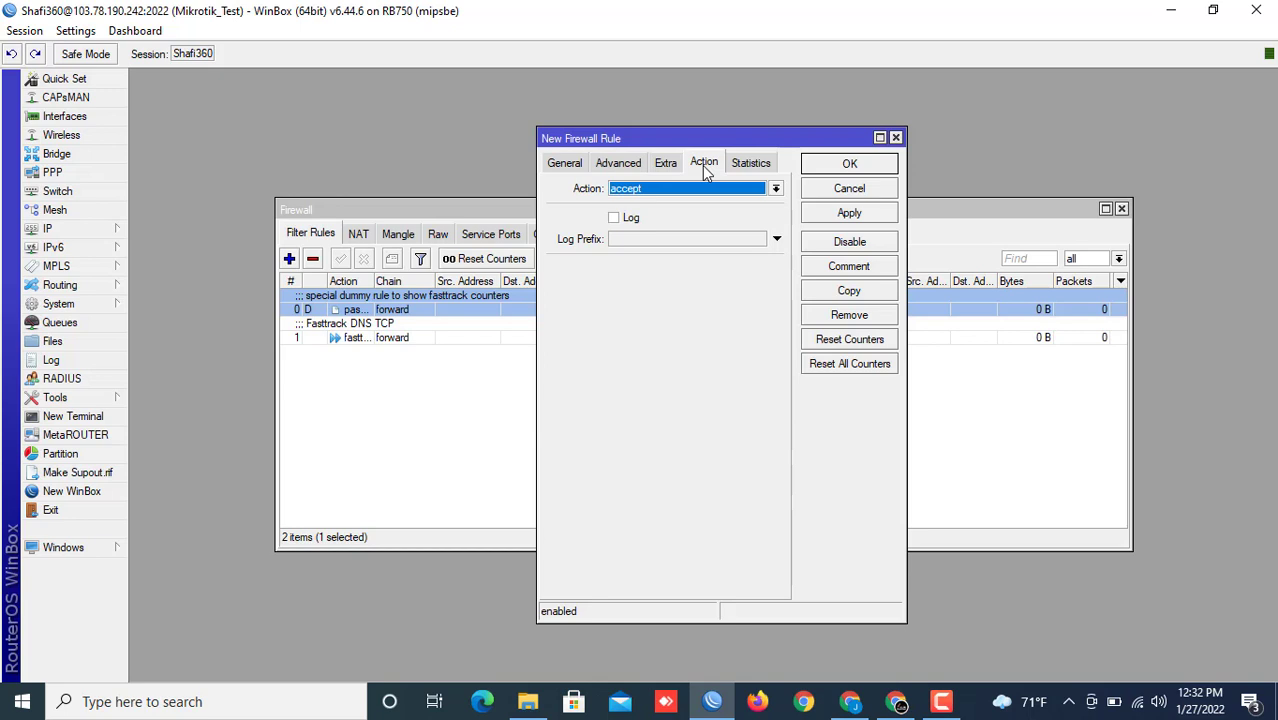
pyautogui.click(775, 189)
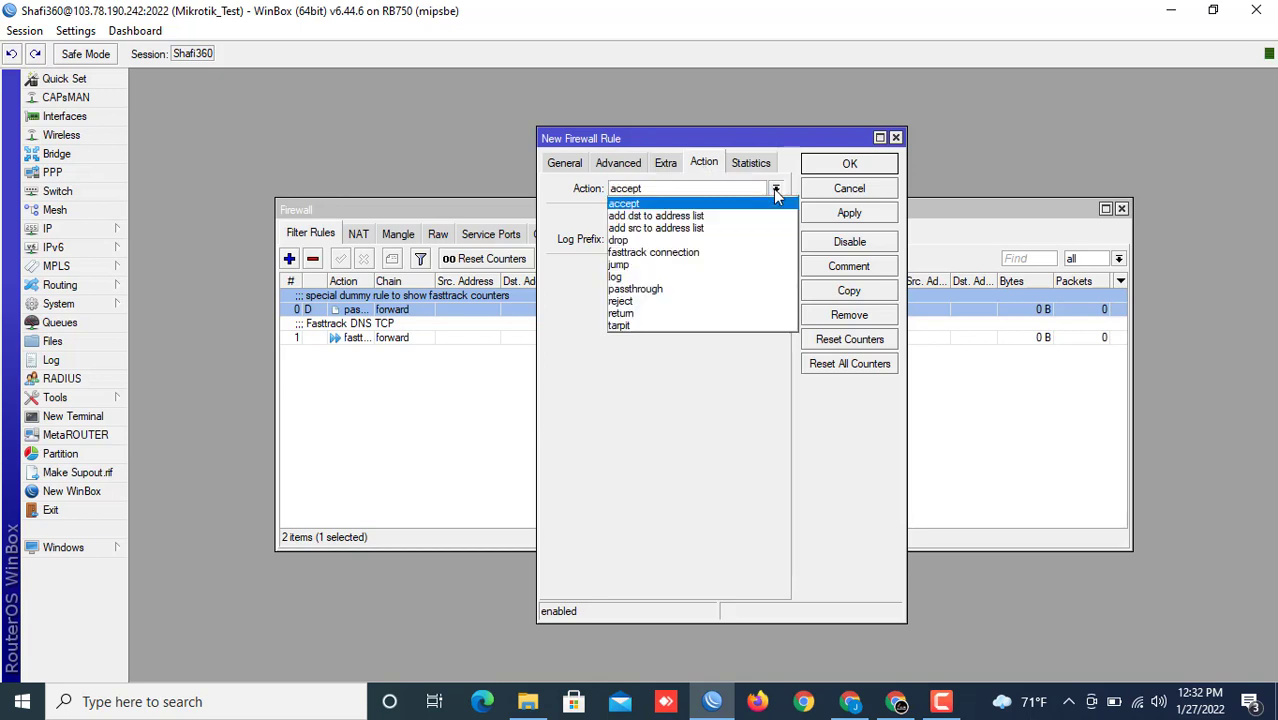
pyautogui.click(657, 257)
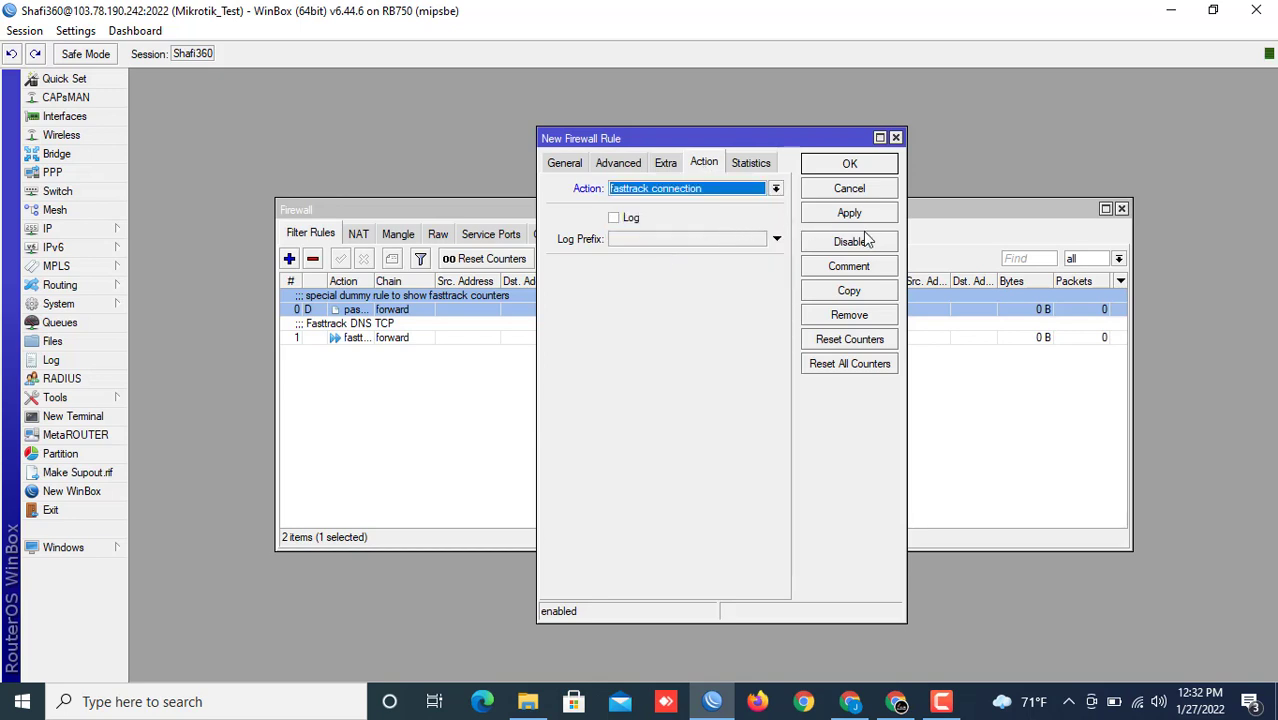
# Add the comment "Fasttrack DNS UDP" to the second firewall rule and save the rule
pyautogui.click(830, 267)
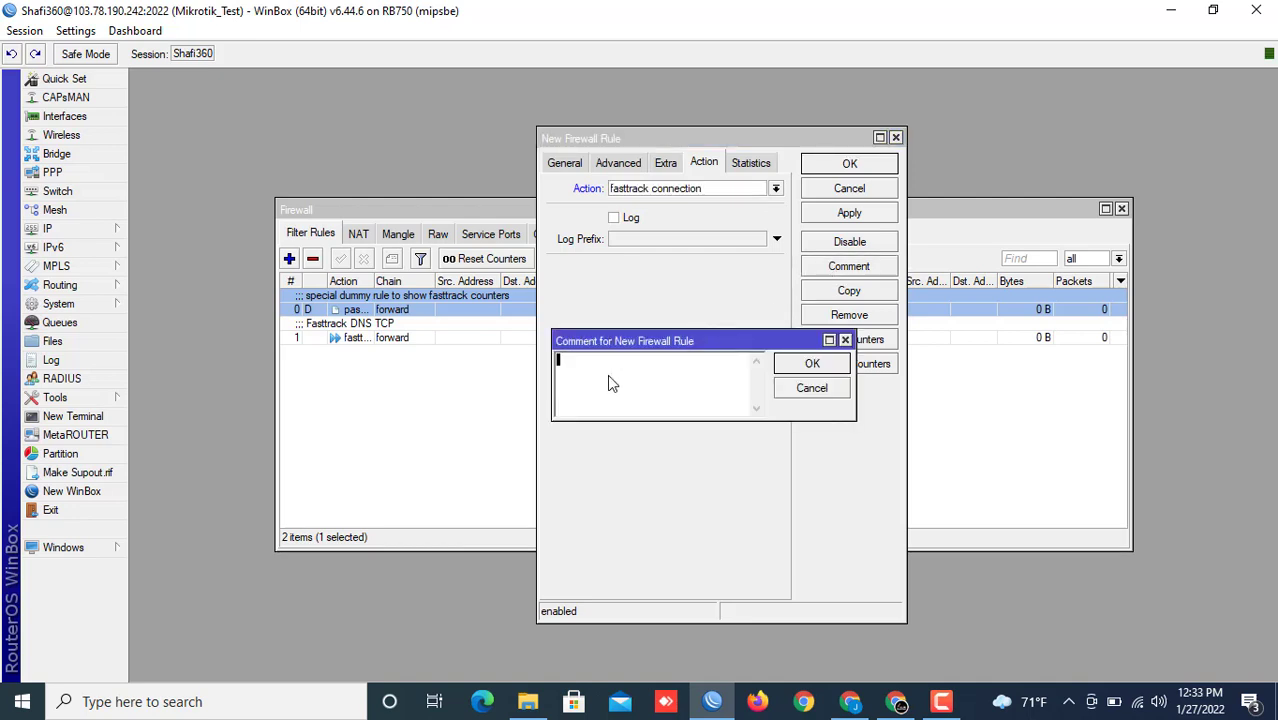
pyautogui.write('Fa')
pyautogui.write('DNS UDP')
pyautogui.click(811, 363)
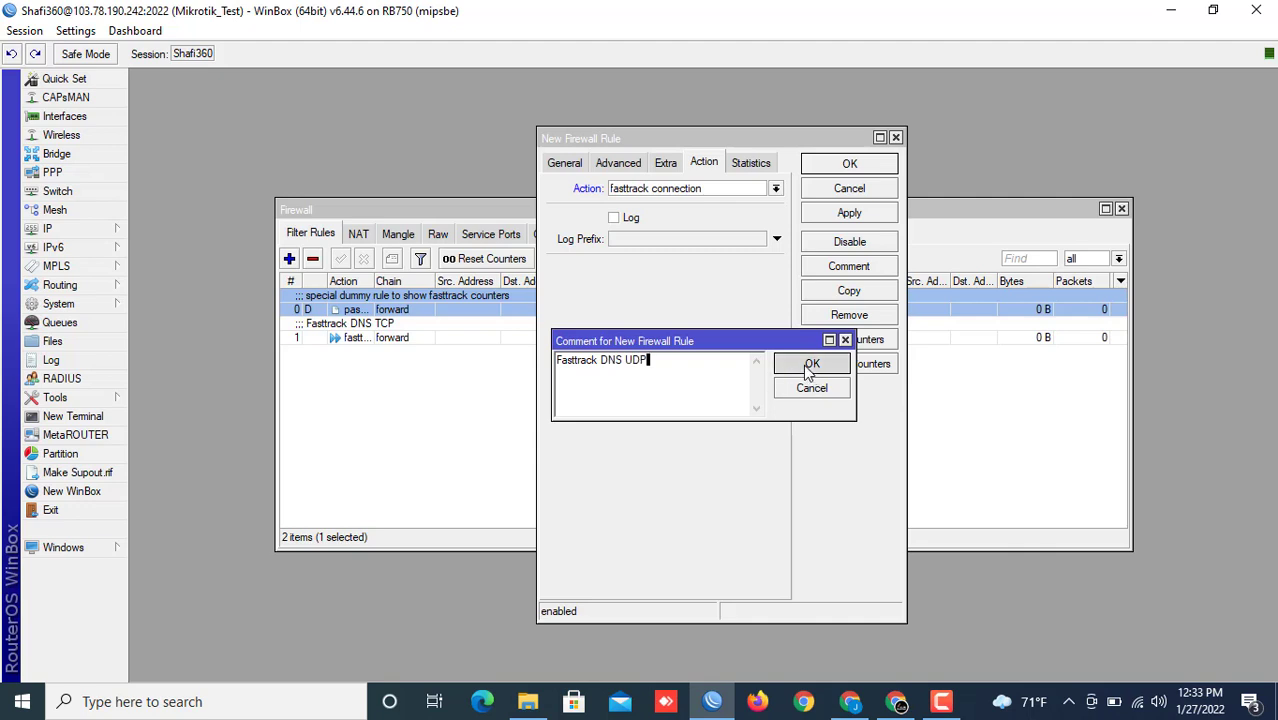
pyautogui.click(845, 215)
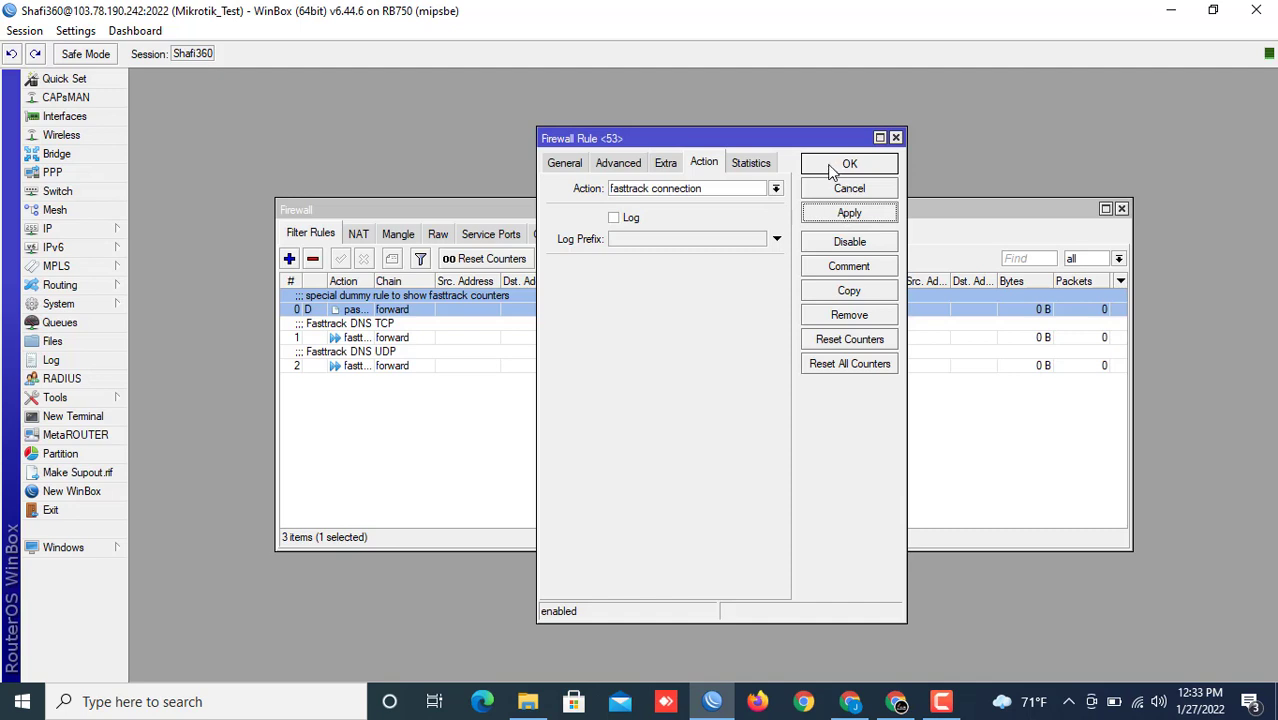
pyautogui.click(826, 164)
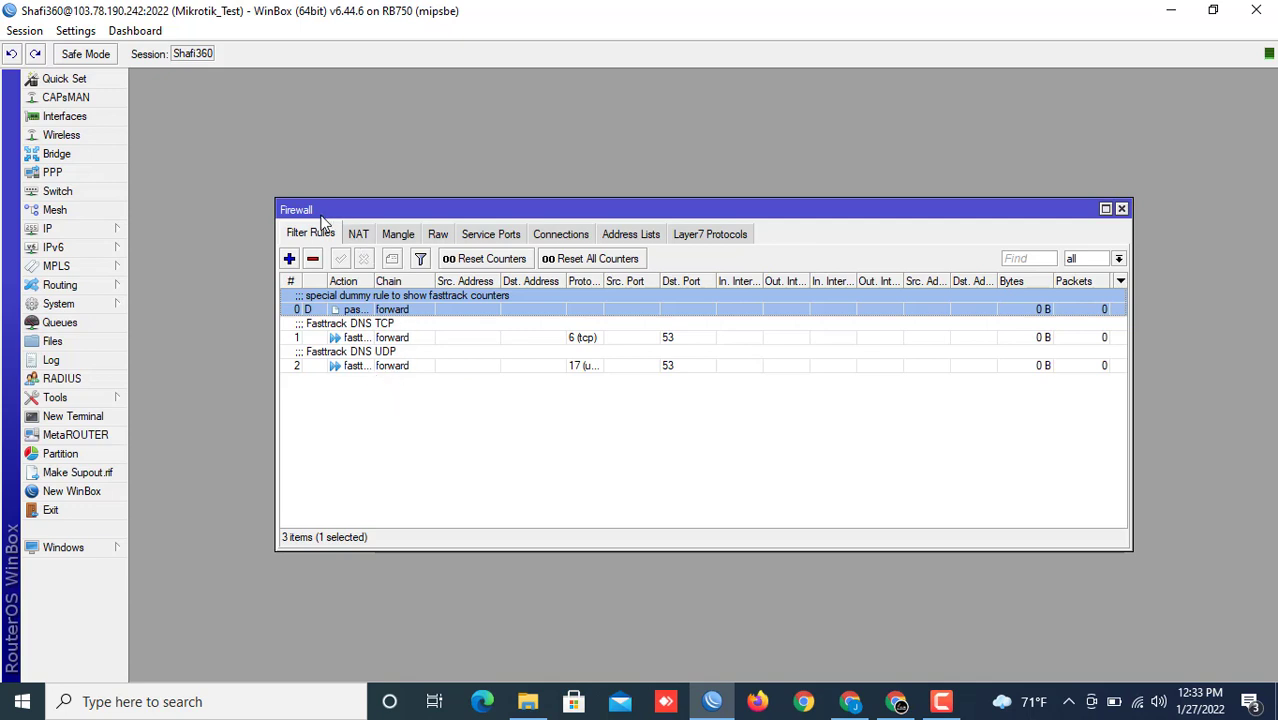
# Examine the firewall's mangle rules and the simple queues, including queue3, and close the queue list
pyautogui.click(399, 236)
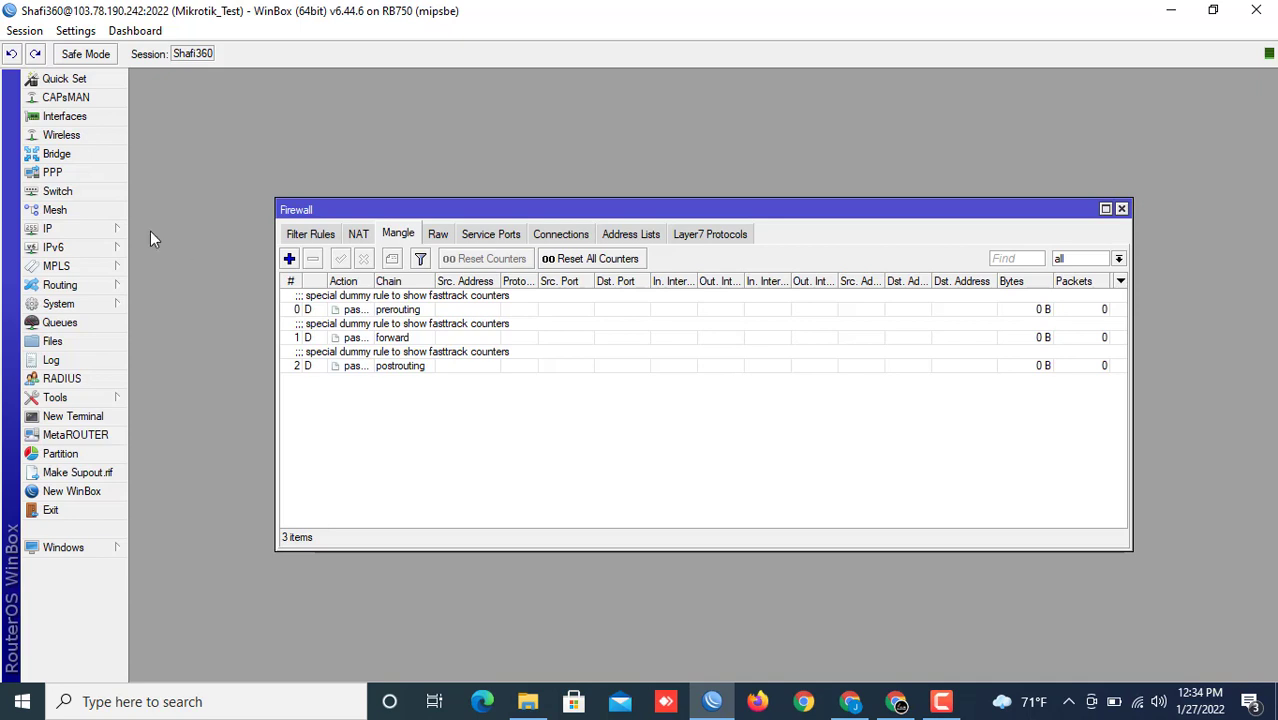
pyautogui.click(48, 324)
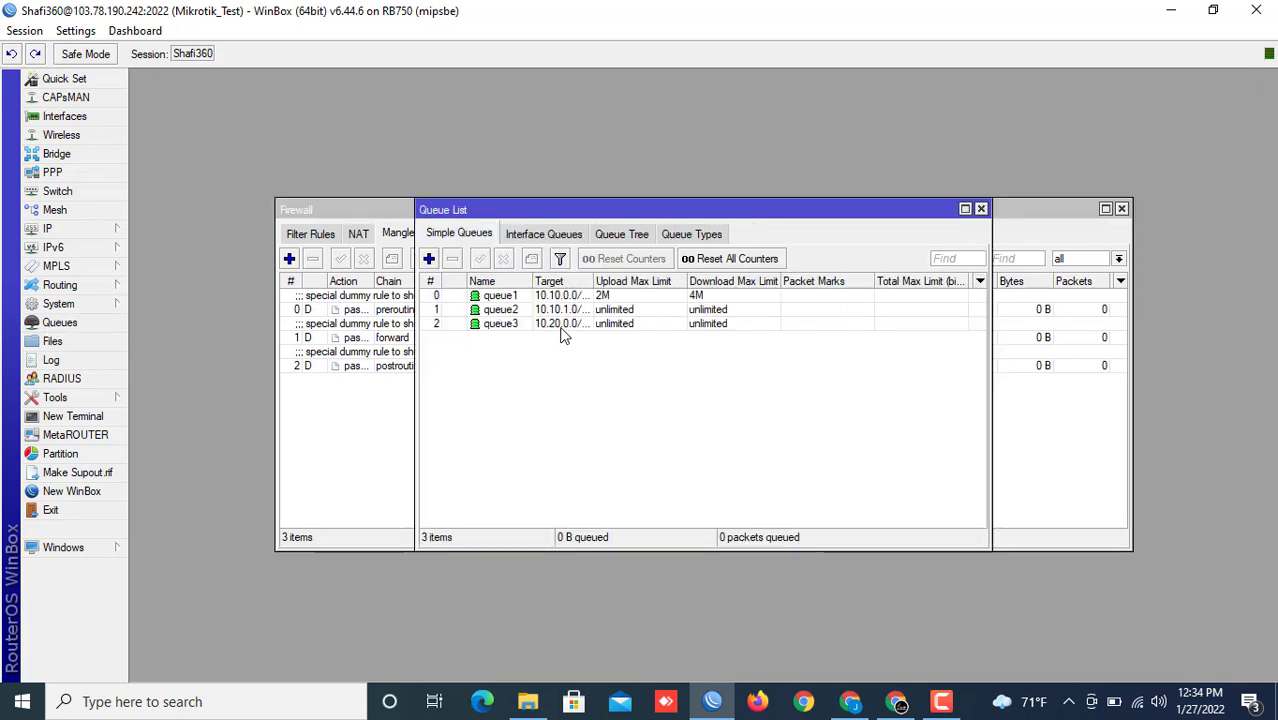
pyautogui.click(533, 325)
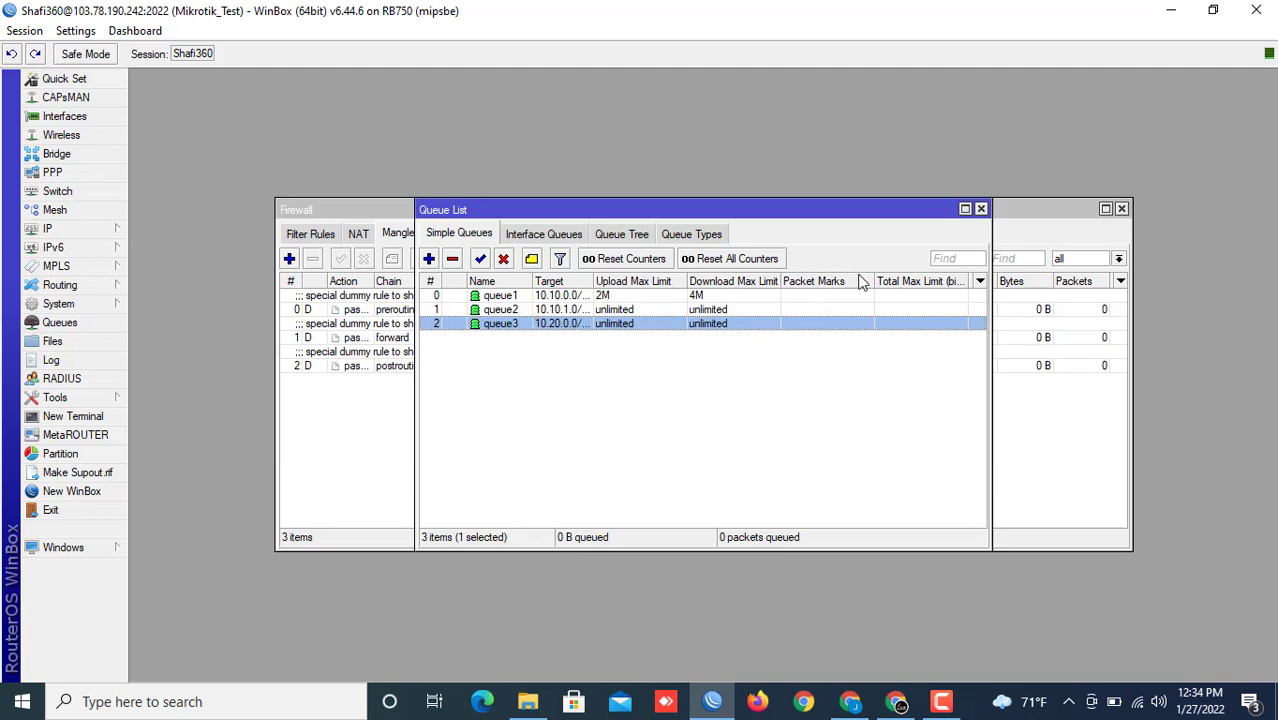
pyautogui.click(980, 209)
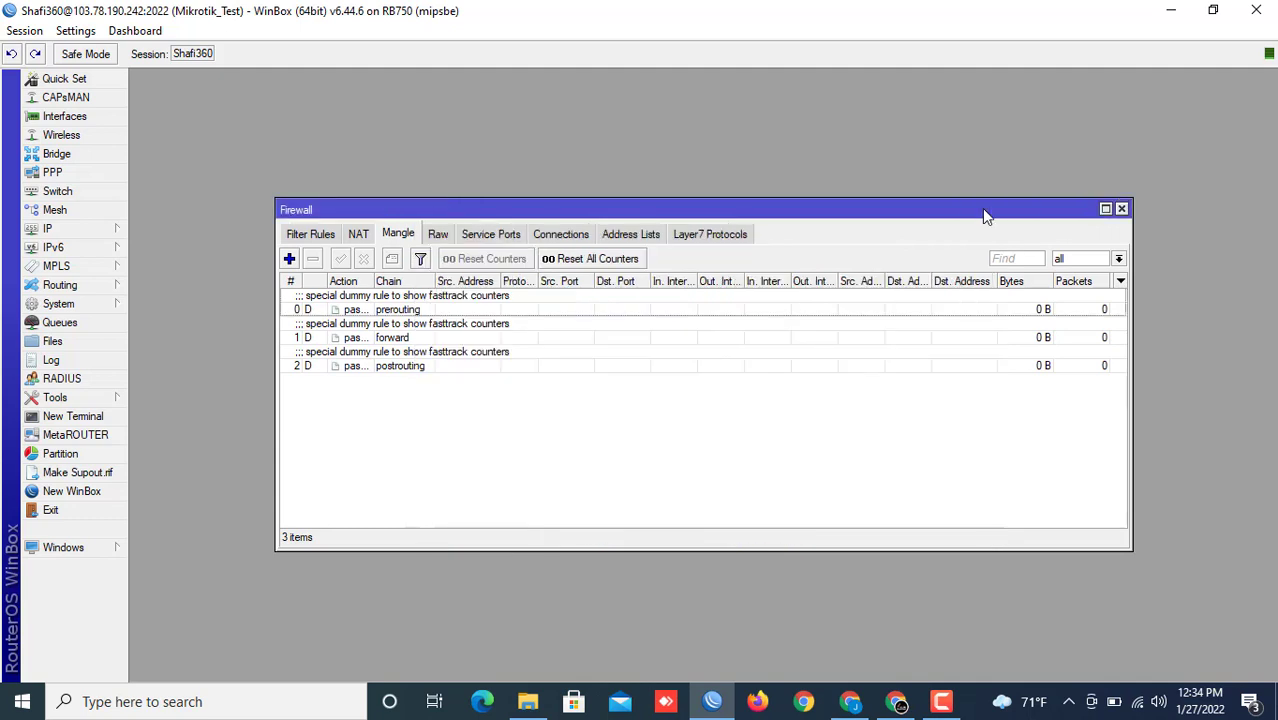